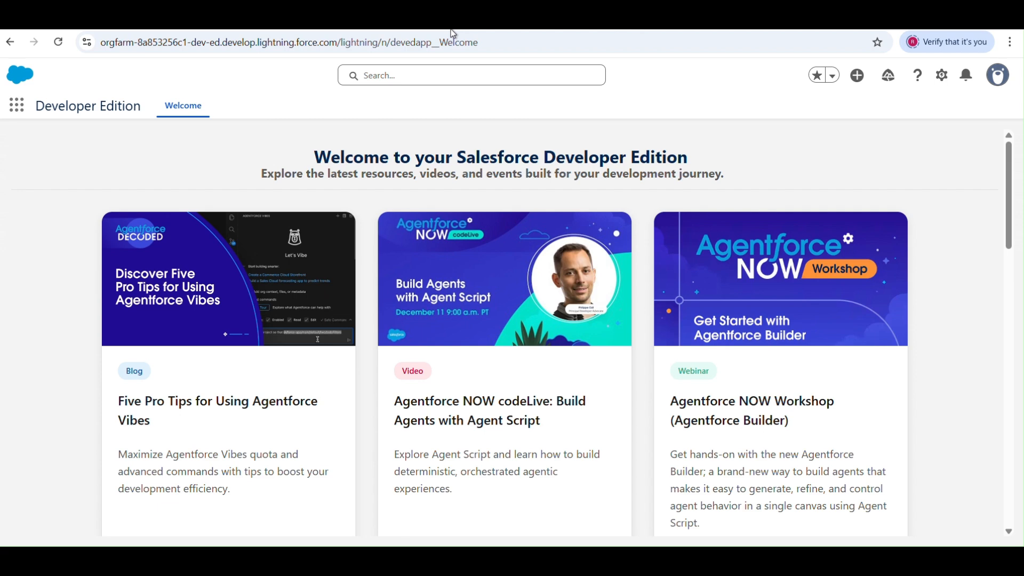
Open Object Manager in Setup for the current app and dismiss the browser's notification request
left_click(947, 83)
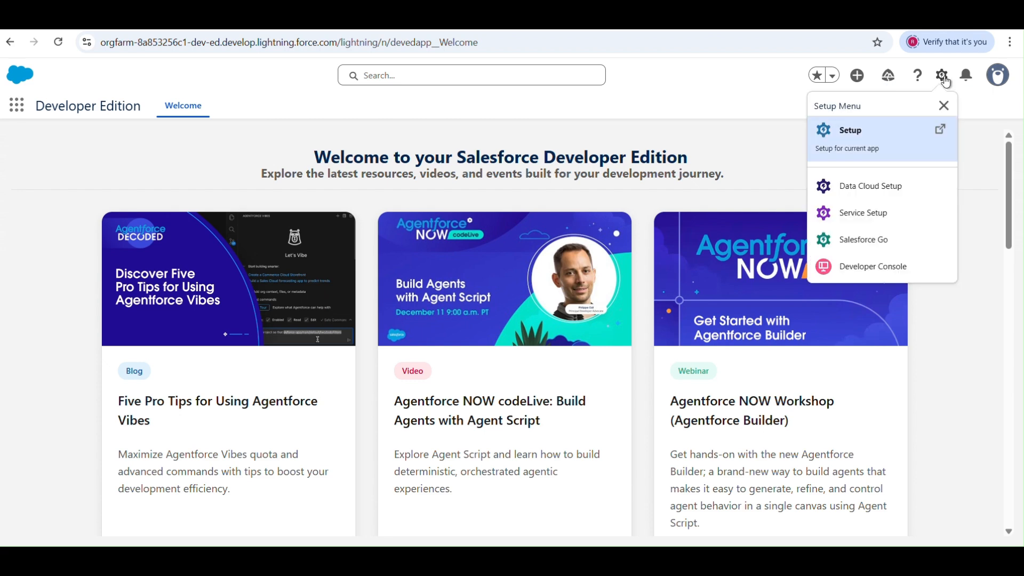
left_click(871, 141)
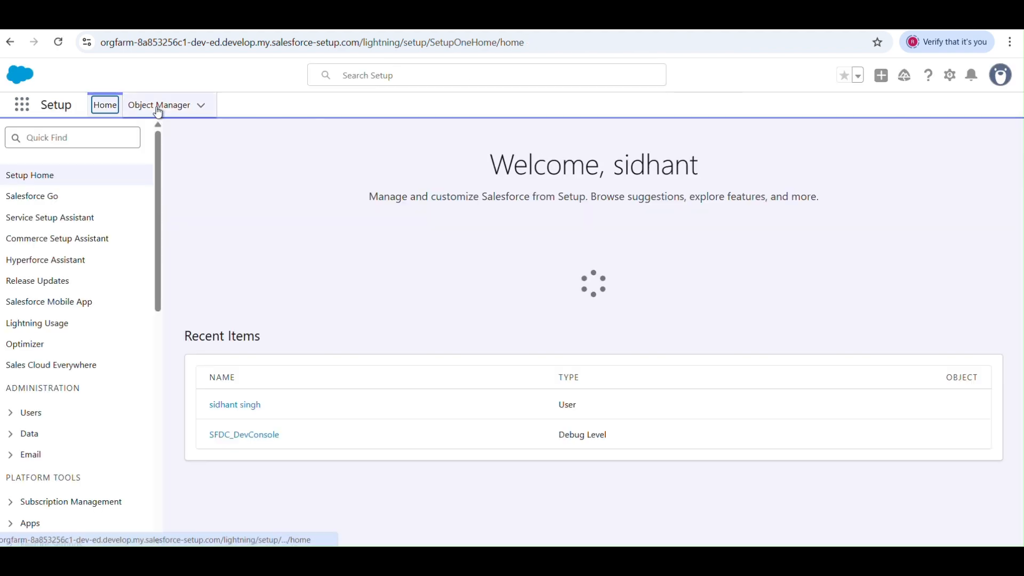
left_click(158, 113)
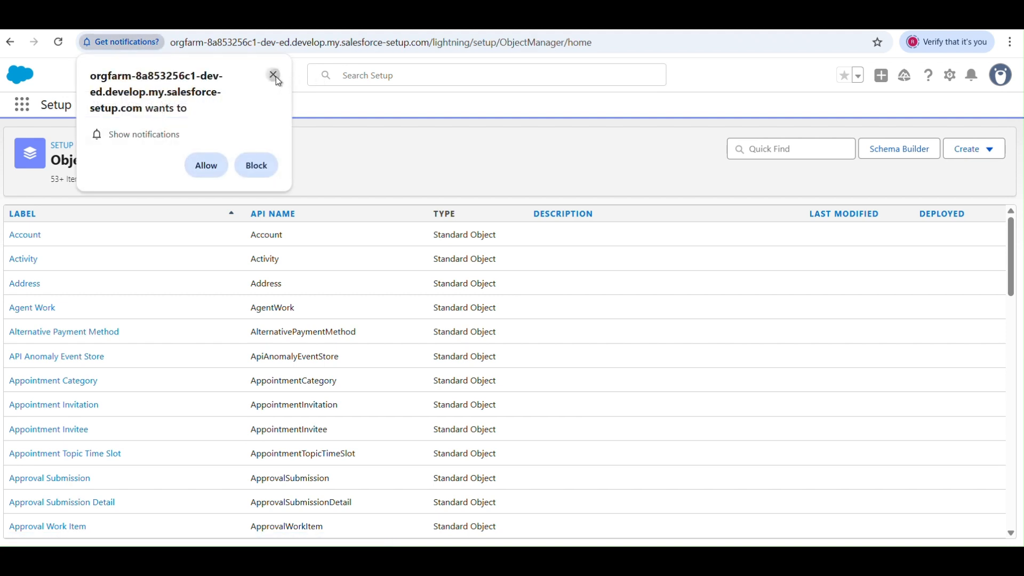
left_click(273, 76)
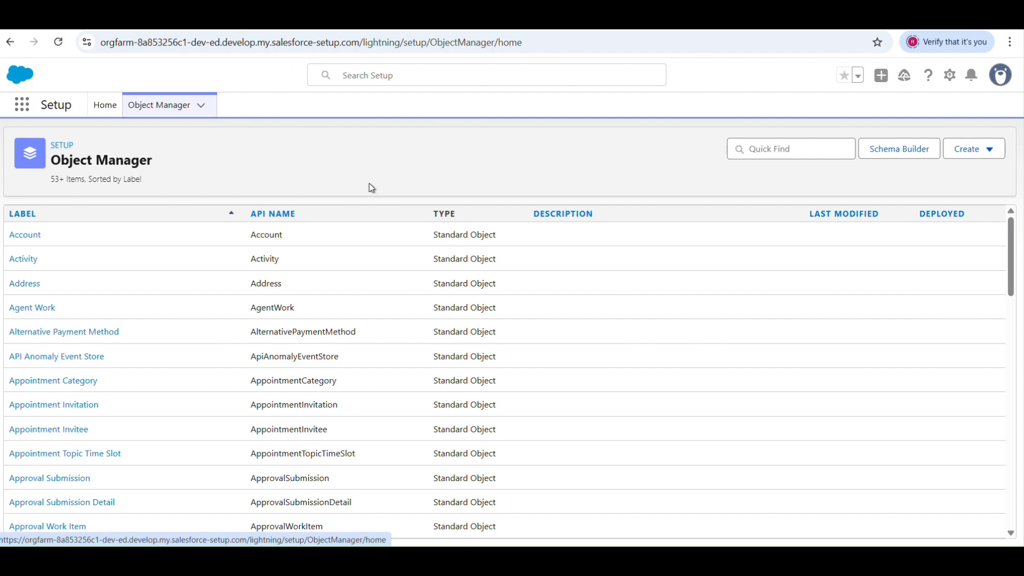
Examine the list of standard objects in Object Manager and the available options for creating a custom object
scroll(135, 318, "down", 3)
scroll(137, 320, "down", 10)
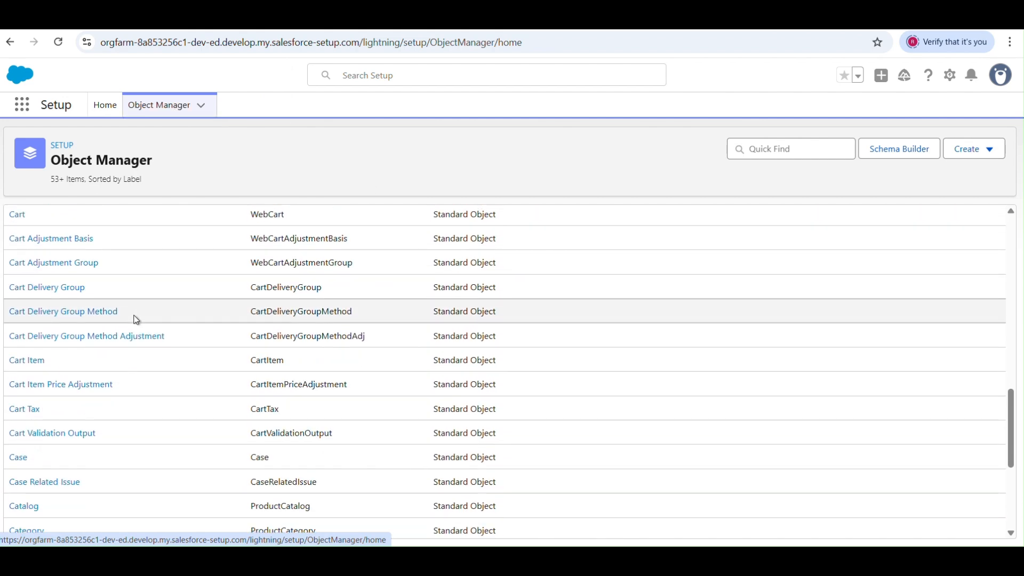
scroll(136, 320, "down", 5)
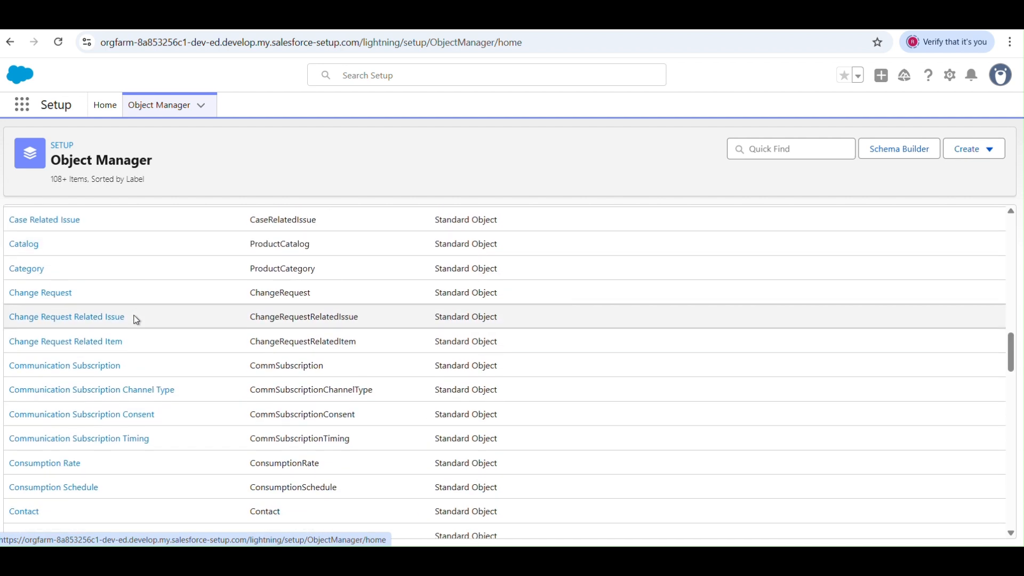
scroll(224, 453, "down", 7)
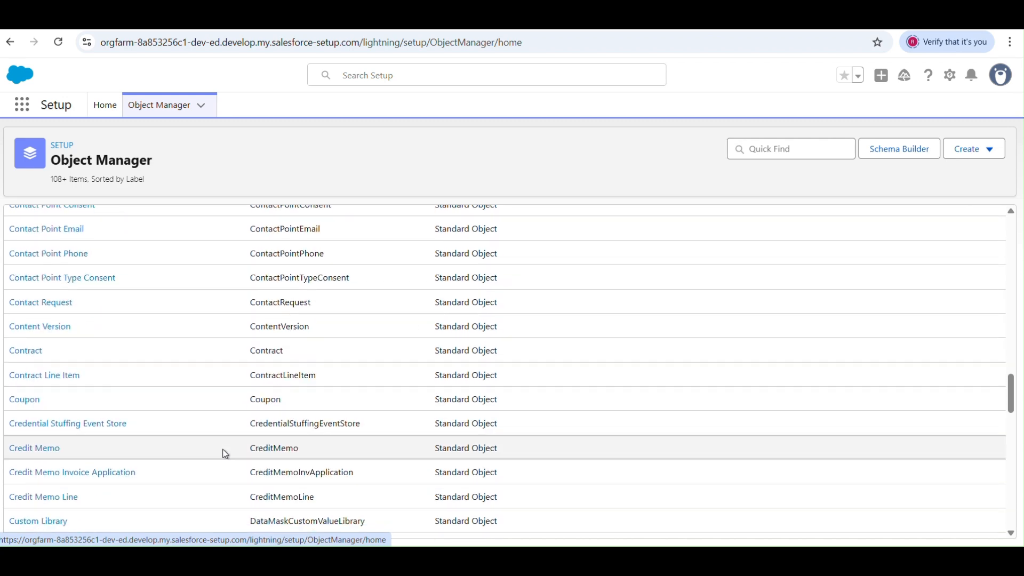
scroll(225, 453, "down", 9)
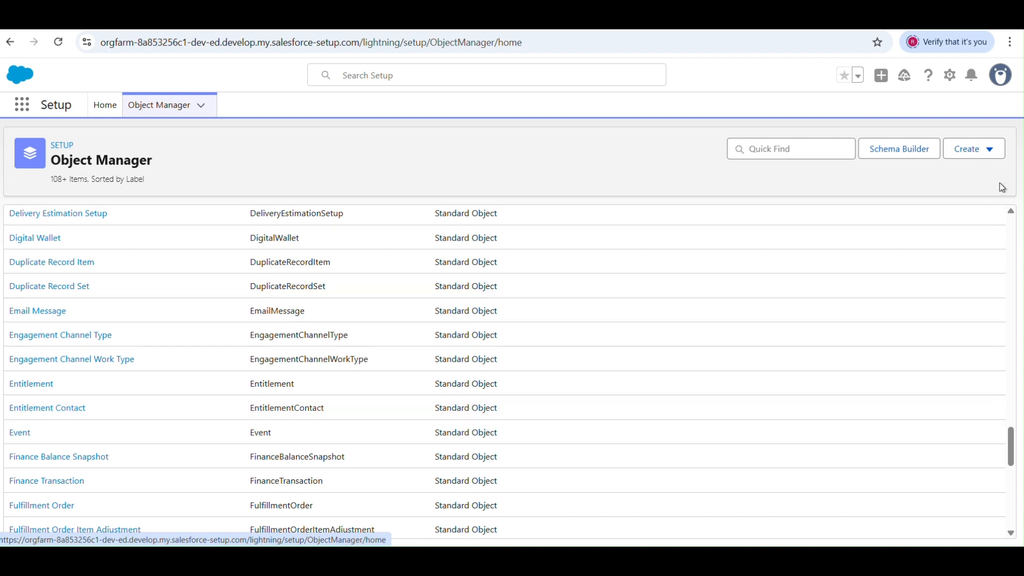
left_click(991, 150)
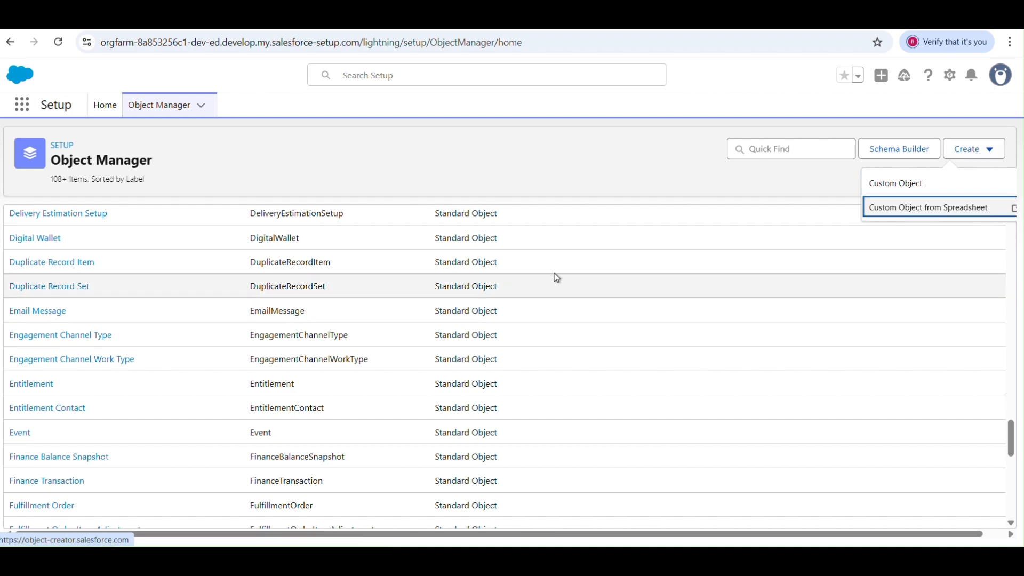
left_click(641, 298)
scroll(641, 297, "up", 20)
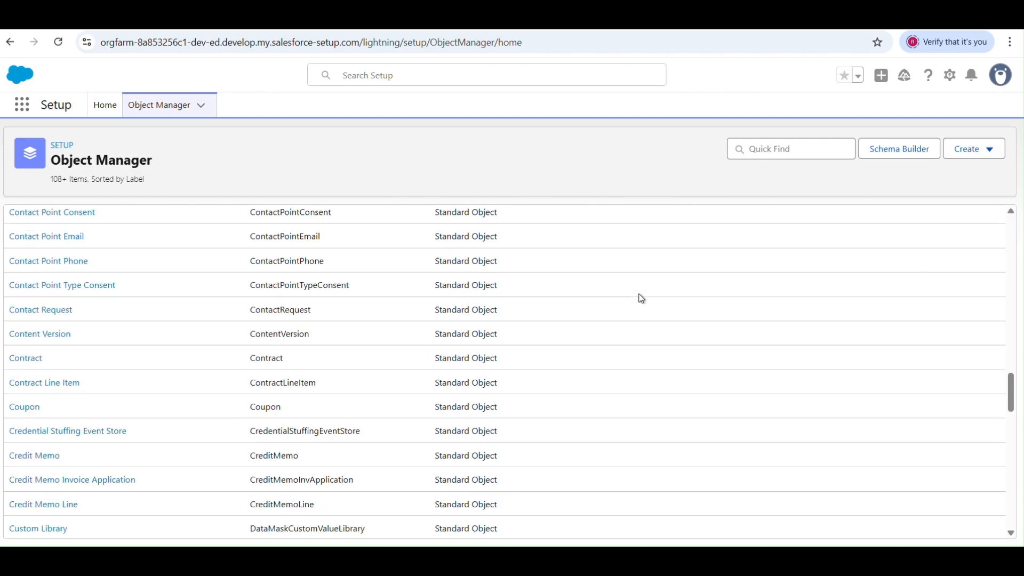
scroll(641, 298, "up", 3)
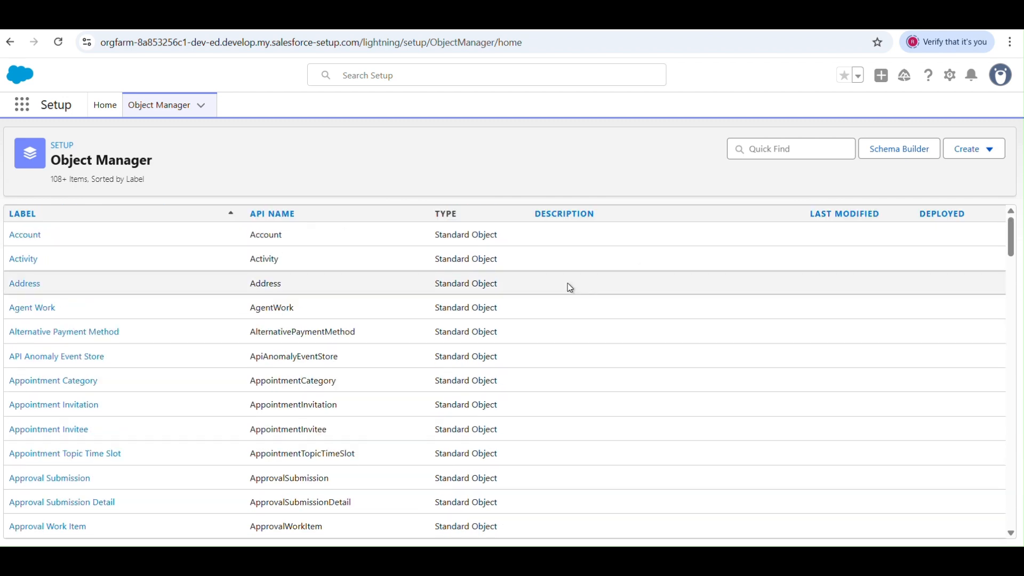
Open the Account object's Fields & Relationships and examine the field names, including the __c suffix on the Active field
left_click(25, 236)
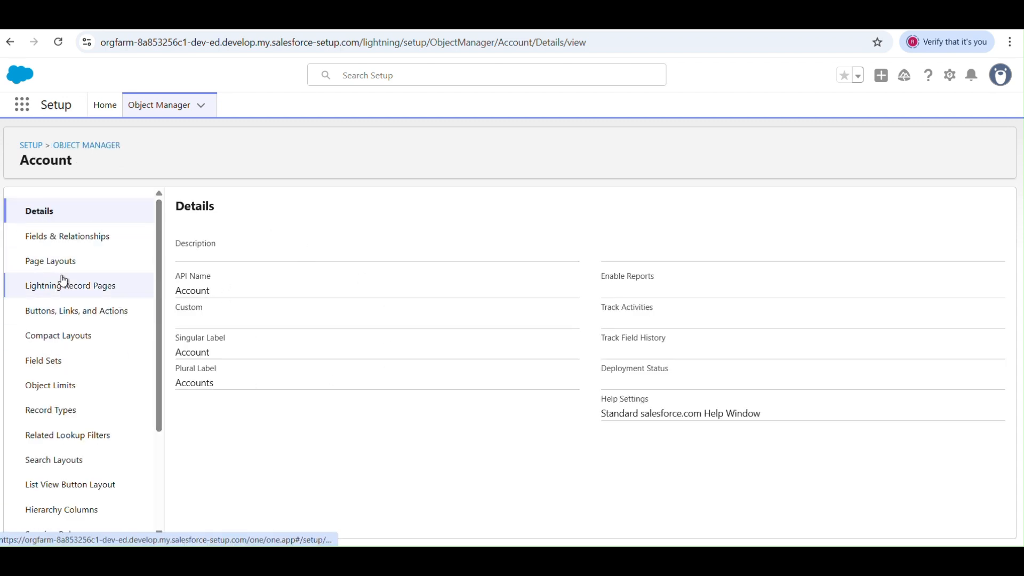
left_click(103, 243)
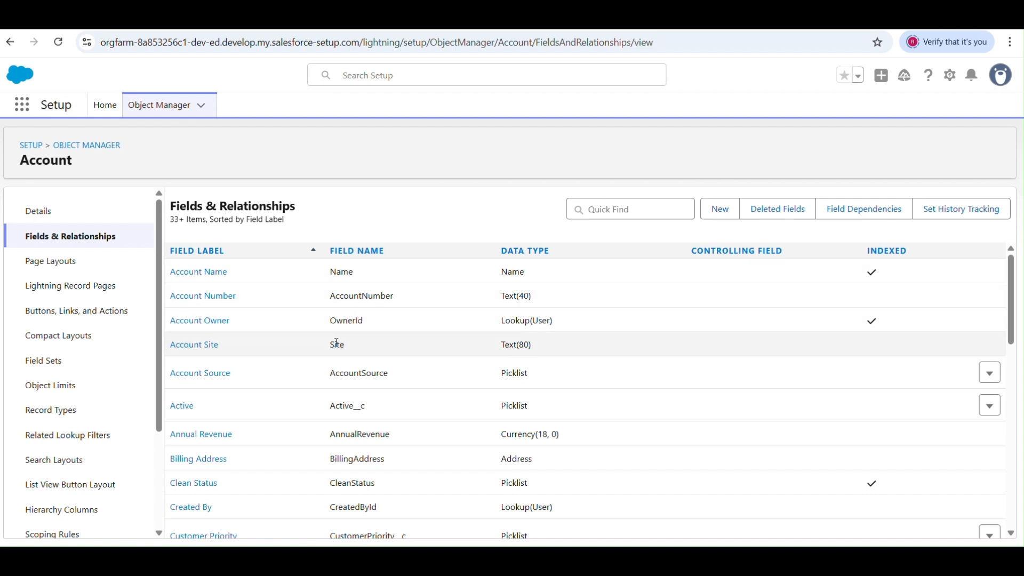
scroll(362, 377, "down", 3)
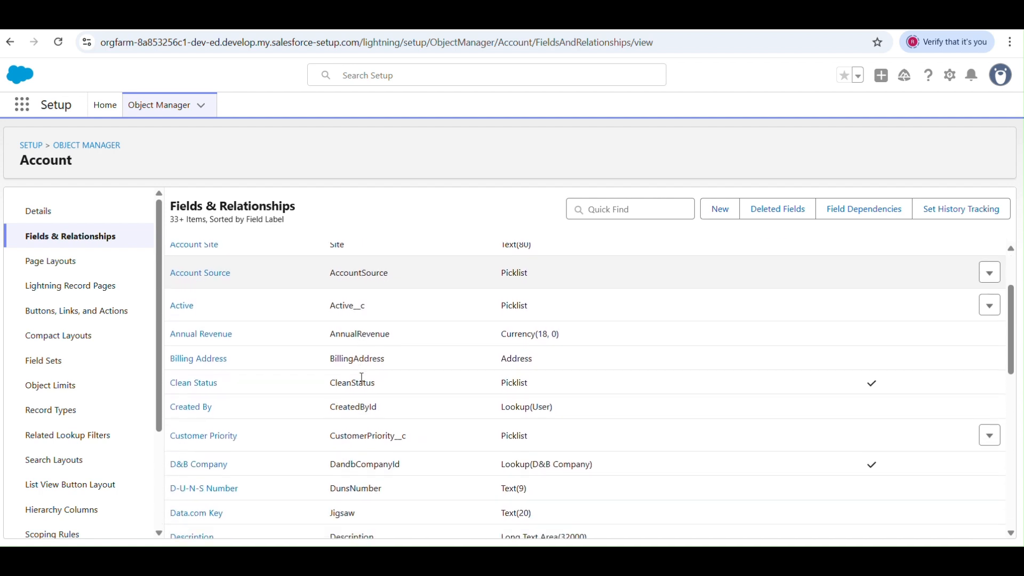
scroll(361, 377, "up", 2)
scroll(361, 378, "up", 1)
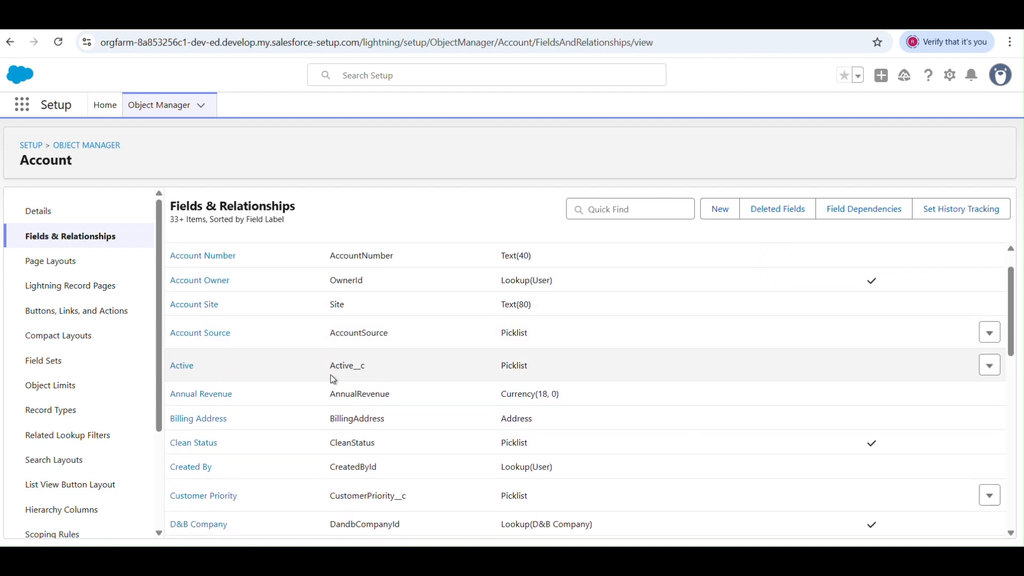
left_click_drag(330, 367, 365, 363)
left_click(388, 380)
left_click_drag(354, 366, 368, 366)
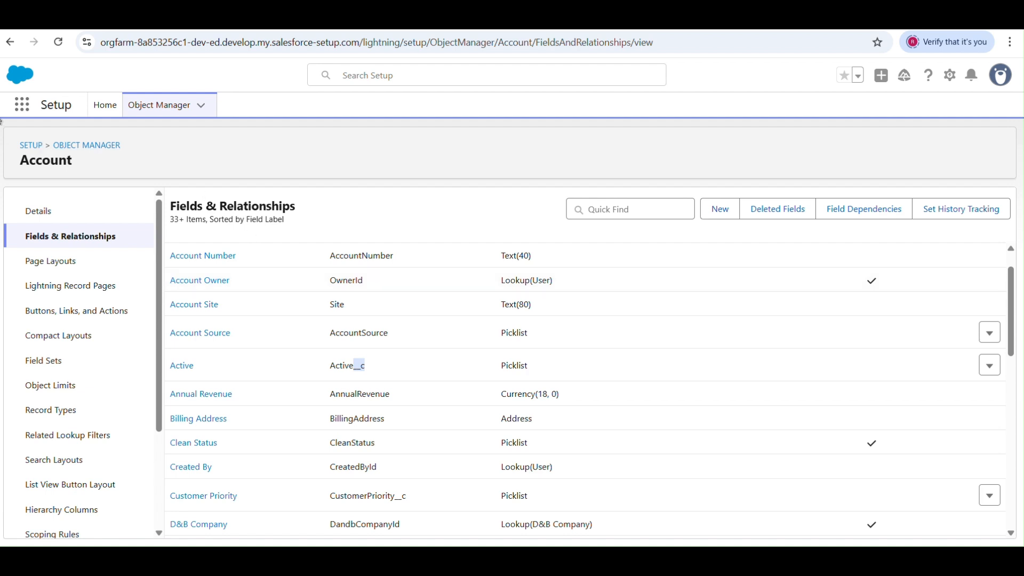
Find Accounts by searching the App Launcher for "Account", then display the All Accounts list view and check its item count
left_click(22, 117)
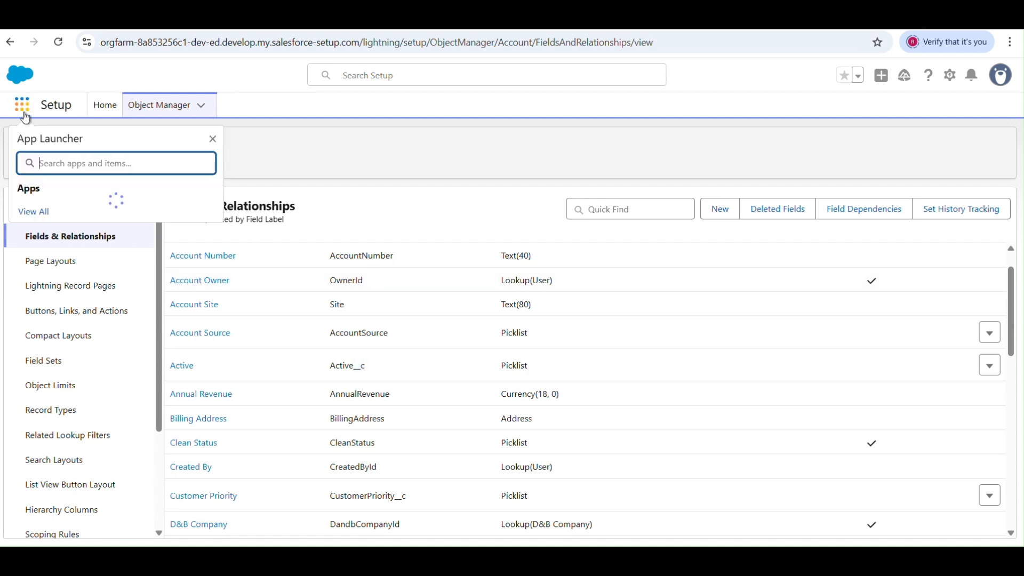
type("A")
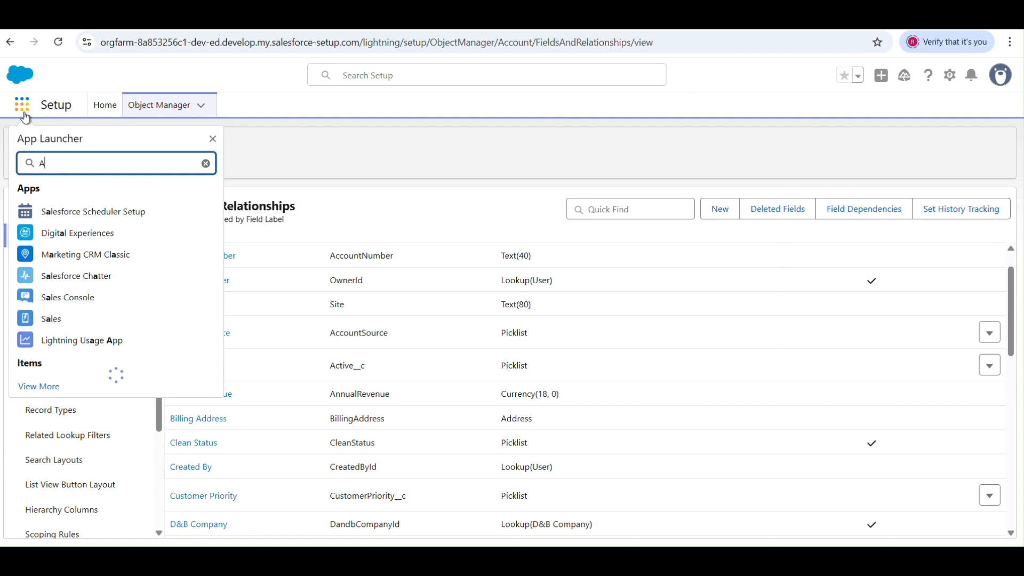
type("ccount")
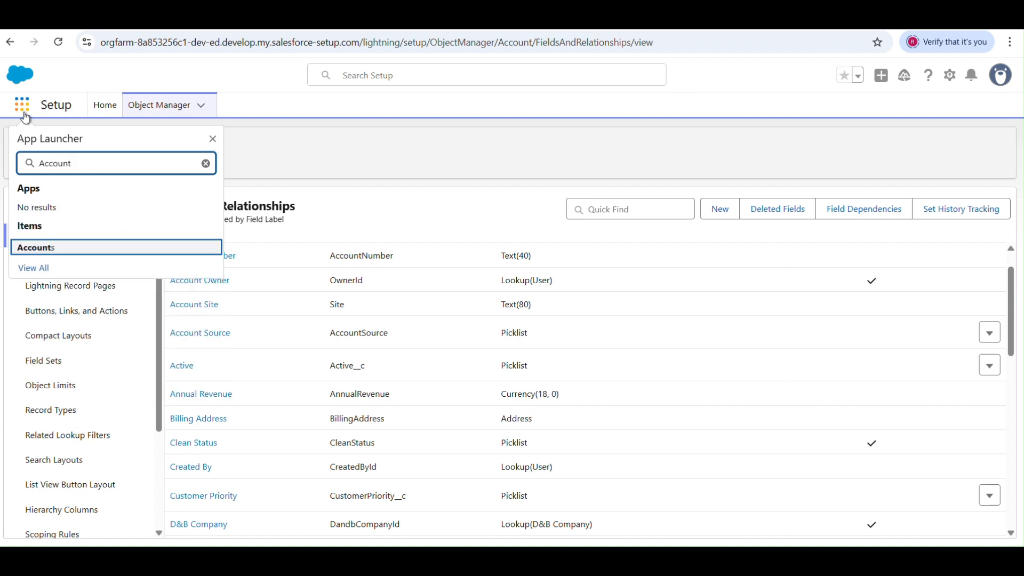
left_click(46, 250)
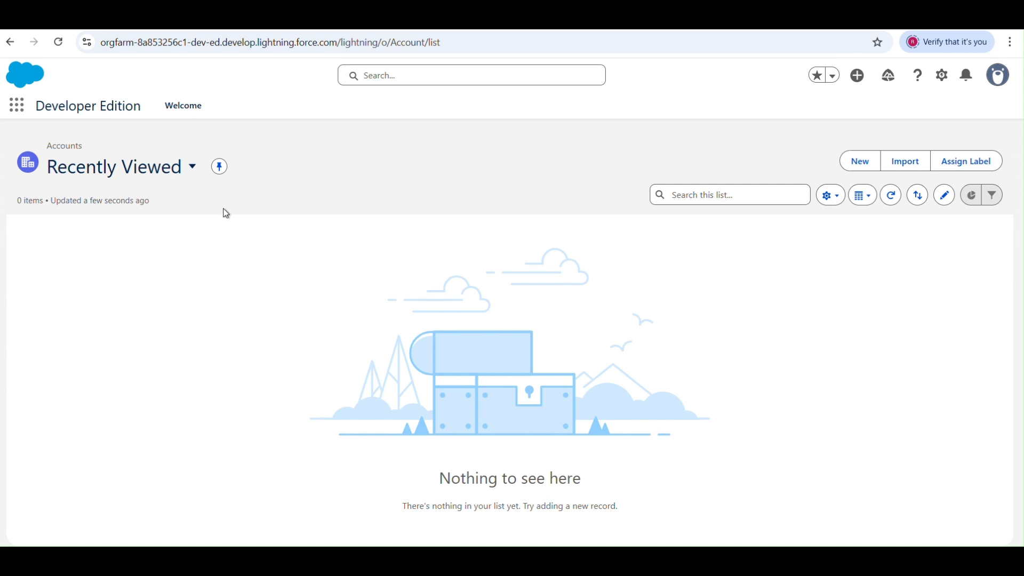
left_click(171, 181)
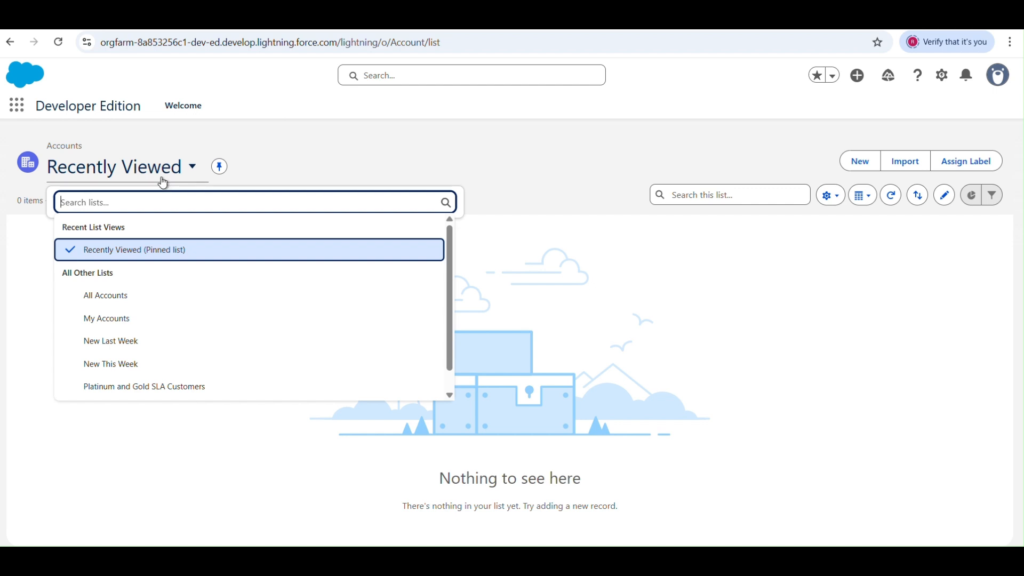
left_click(124, 300)
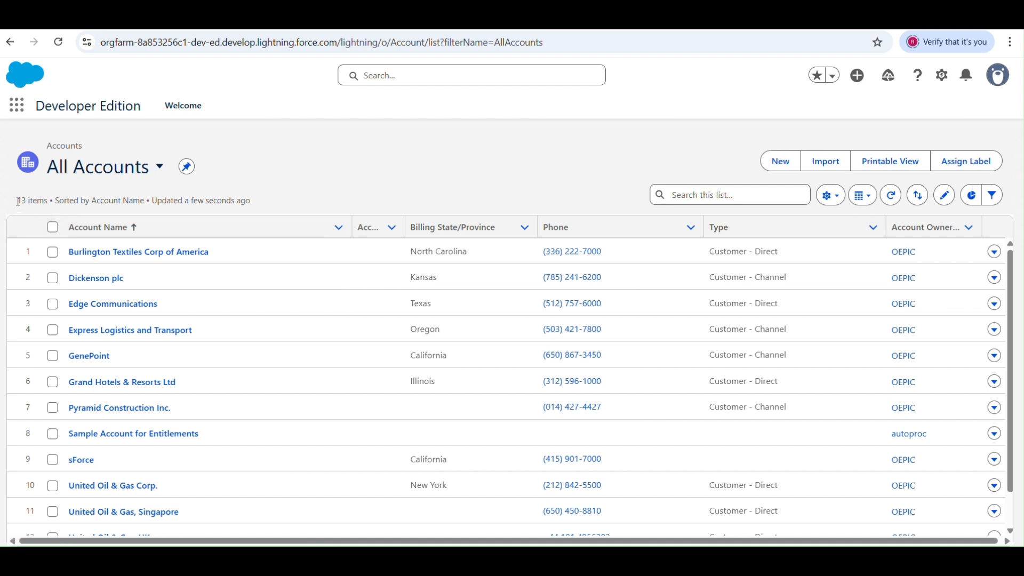
left_click_drag(18, 202, 49, 197)
Open the Burlington Textiles Corp of America account record and review all the fields in its details
left_click(137, 254)
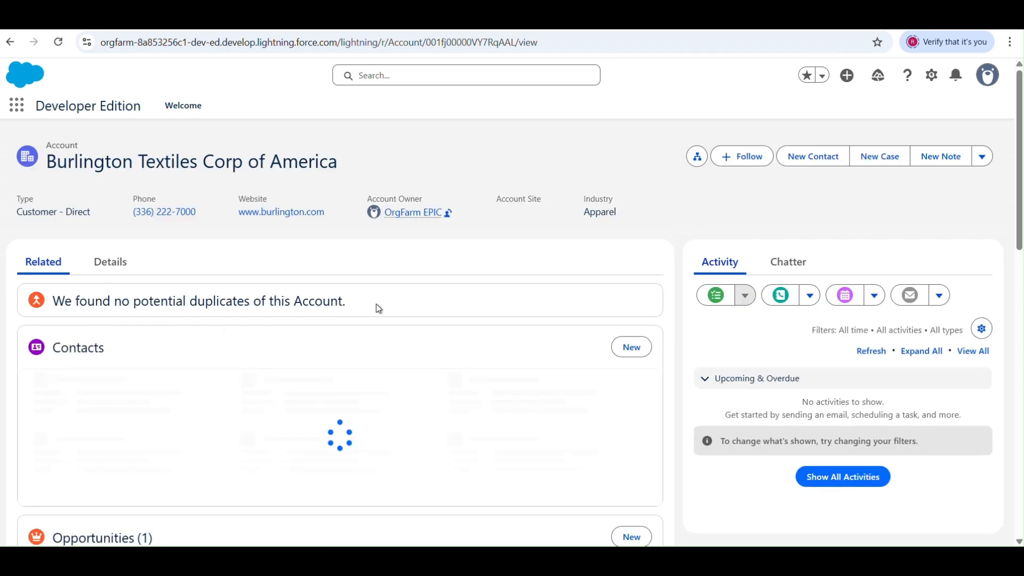
left_click(125, 273)
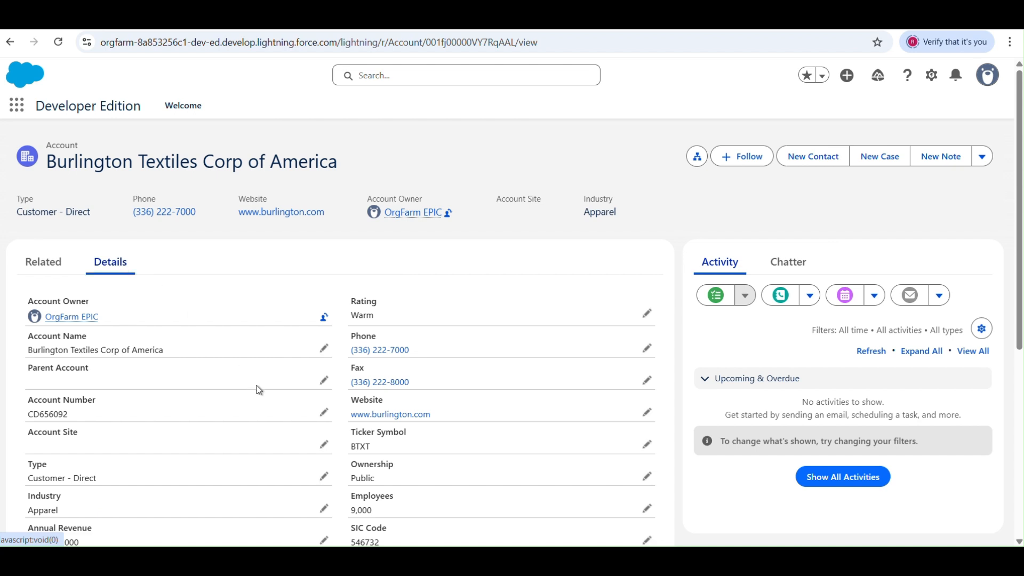
scroll(258, 390, "down", 1)
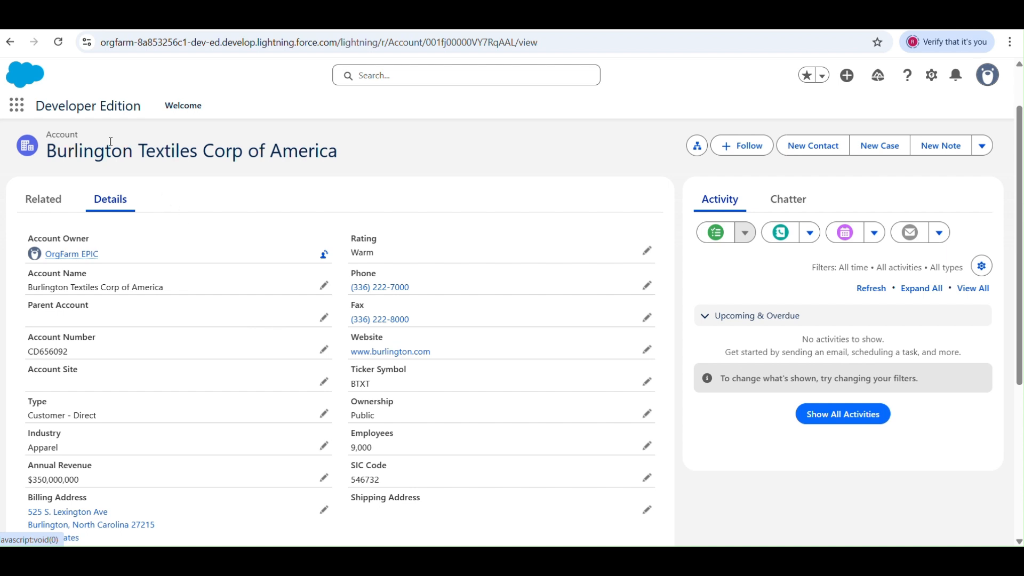
double_click(63, 134)
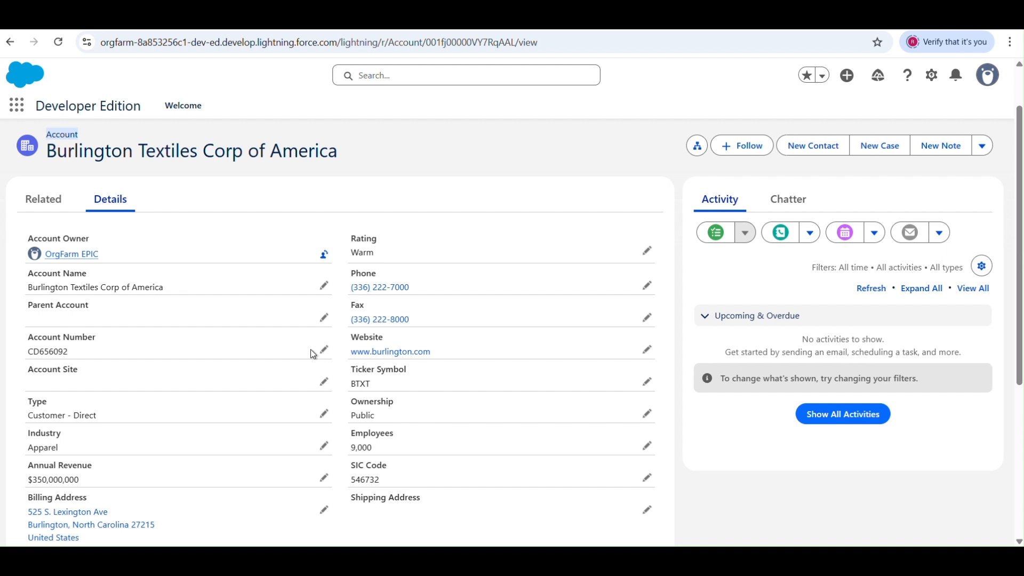
mouse_move(74, 254)
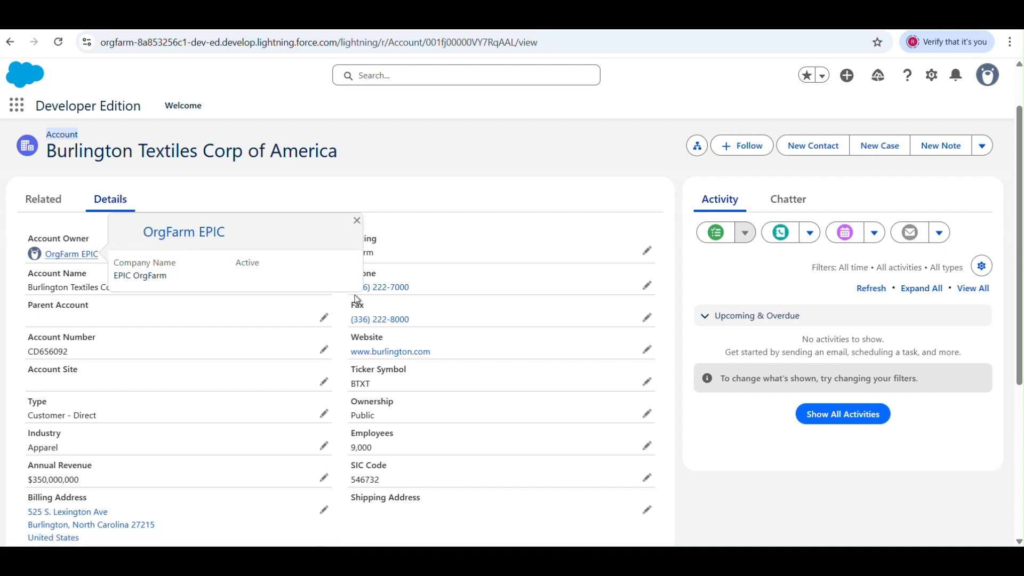
left_click(358, 222)
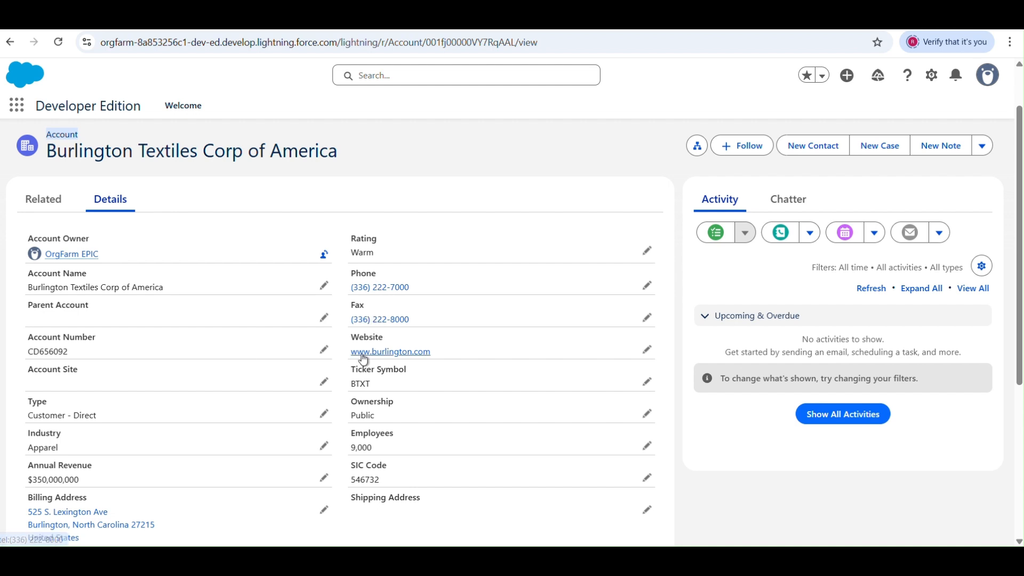
scroll(291, 396, "down", 4)
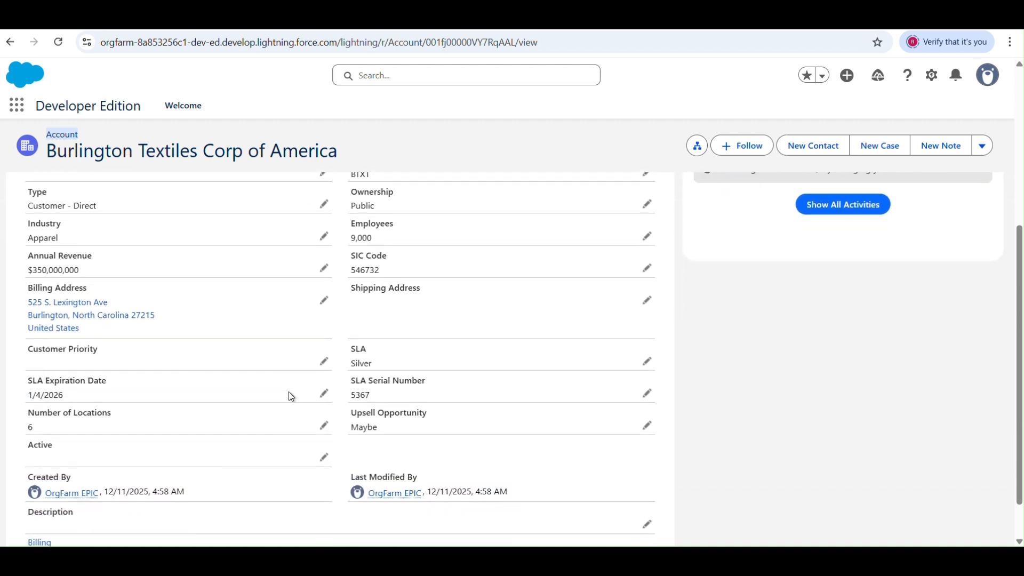
scroll(291, 396, "down", 1)
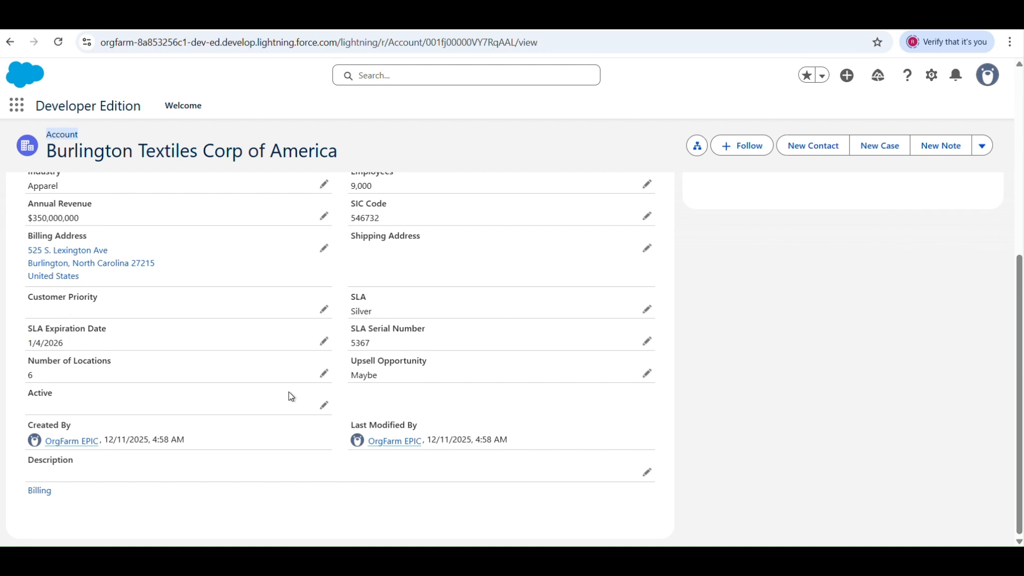
scroll(291, 396, "up", 5)
scroll(291, 397, "up", 2)
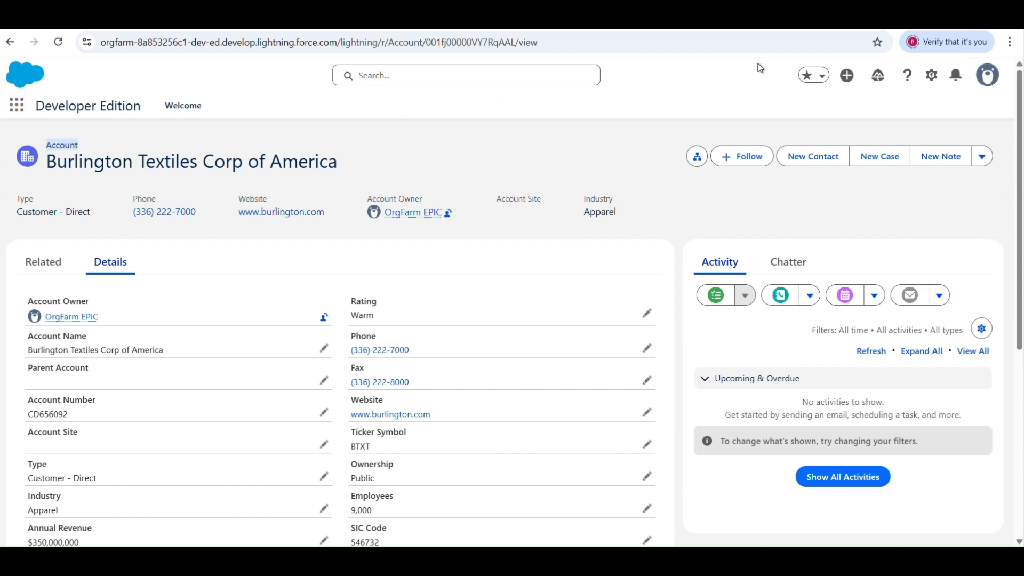
Return to the Developer Edition welcome page and open Object Manager from Setup for the current app
left_click(688, 24)
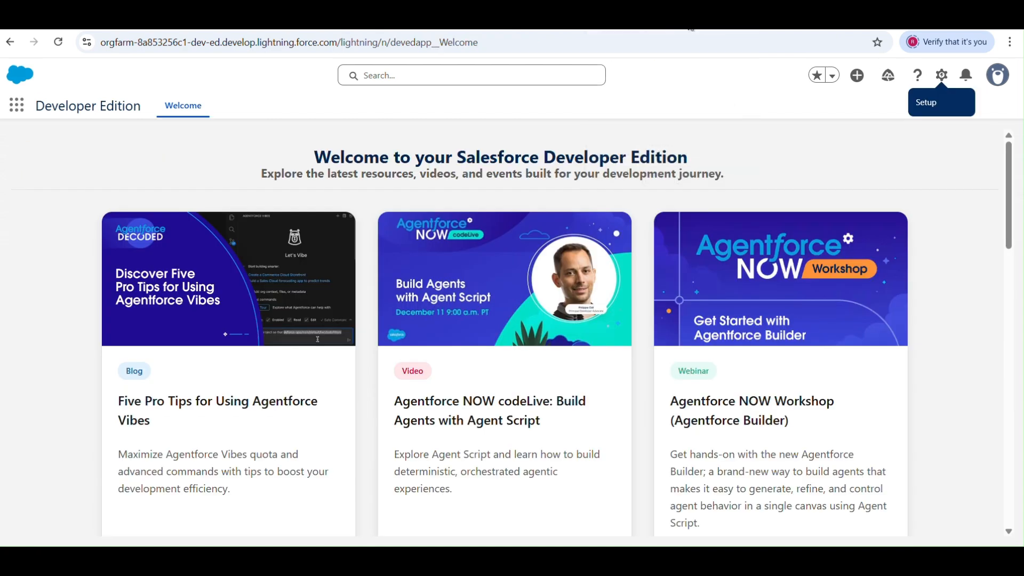
left_click(943, 77)
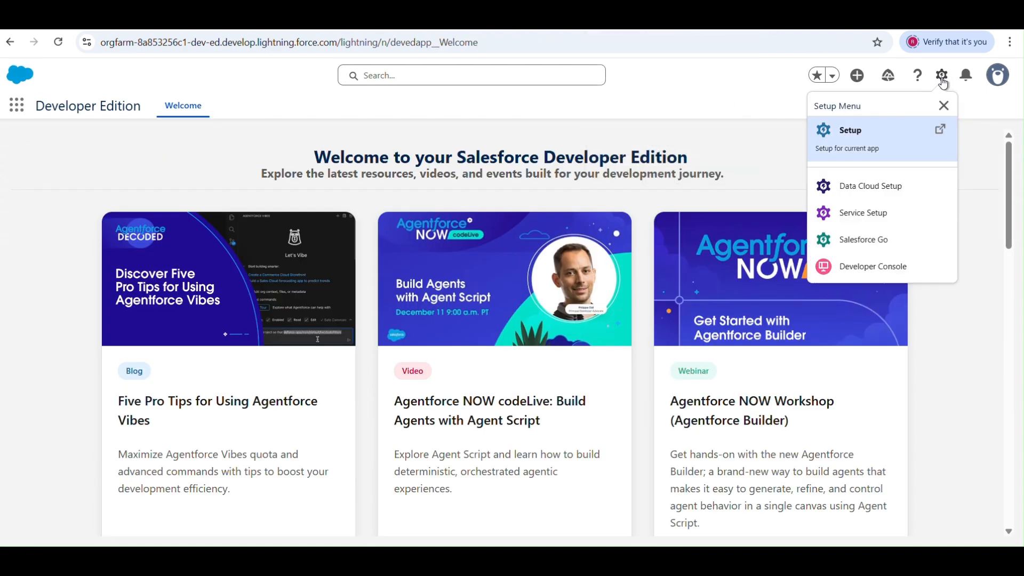
left_click(837, 153)
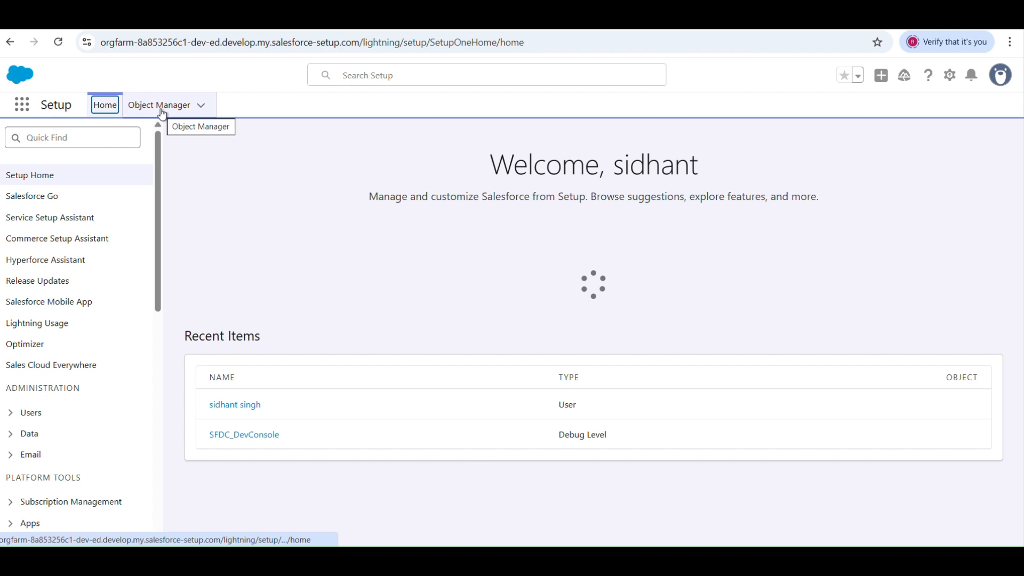
left_click(163, 115)
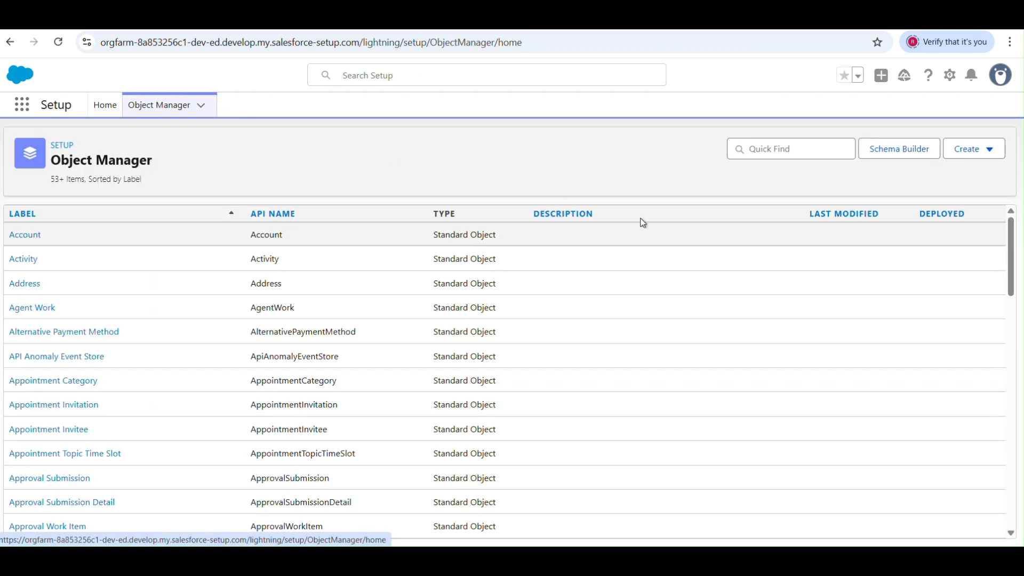
Start a new custom object in Object Manager with the label "My Custom Object" and plural label "My Custom Objects"
left_click(979, 154)
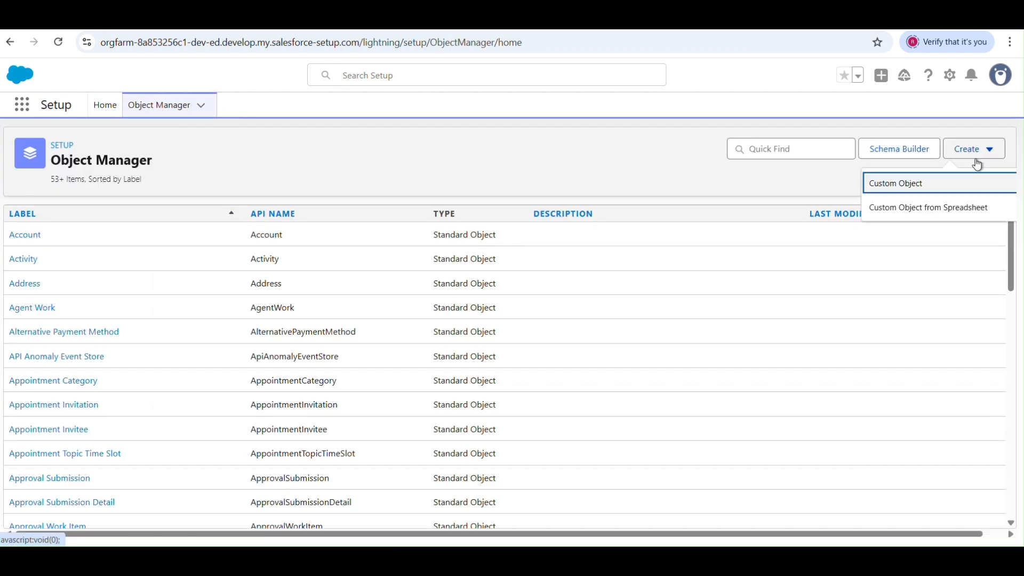
left_click(928, 186)
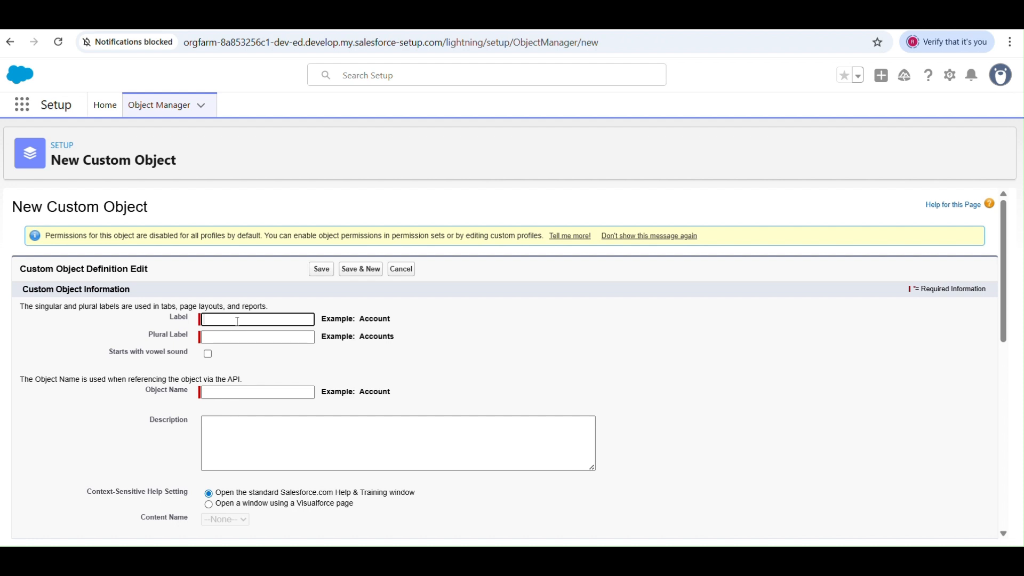
type("My Custom Object")
left_click(360, 366)
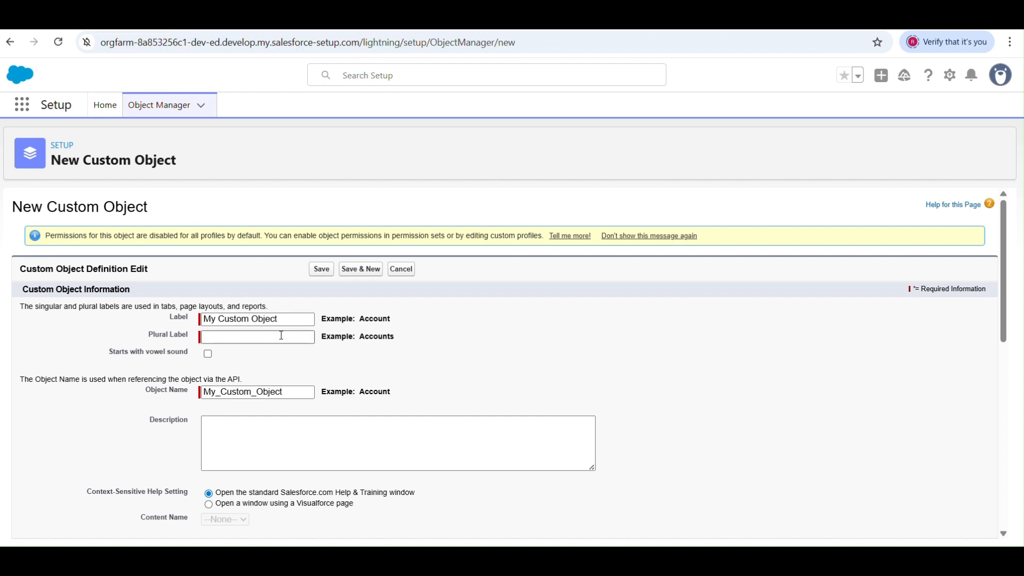
triple_click(272, 318)
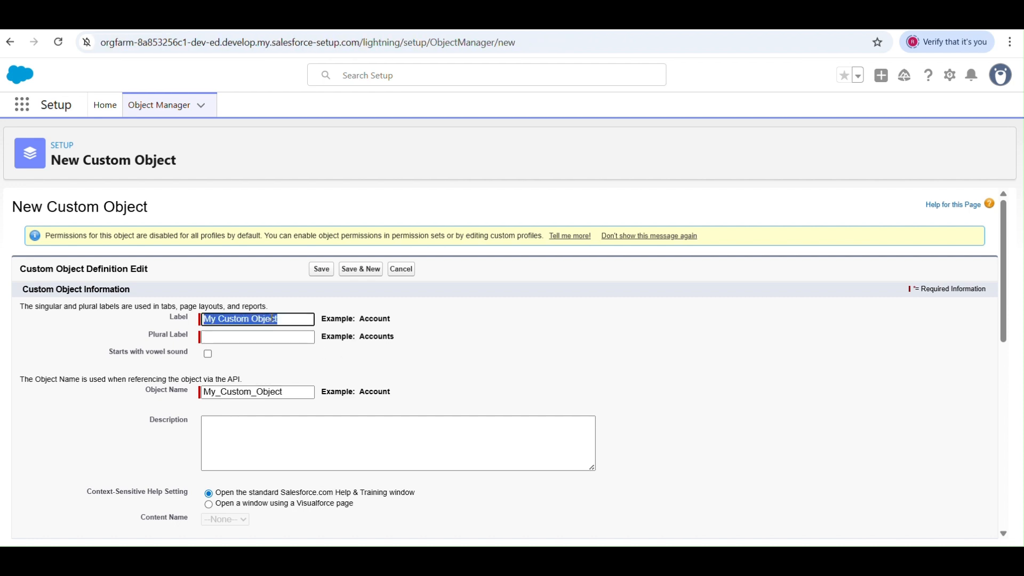
key("ctrl+c")
left_click(261, 336)
key("ctrl+v")
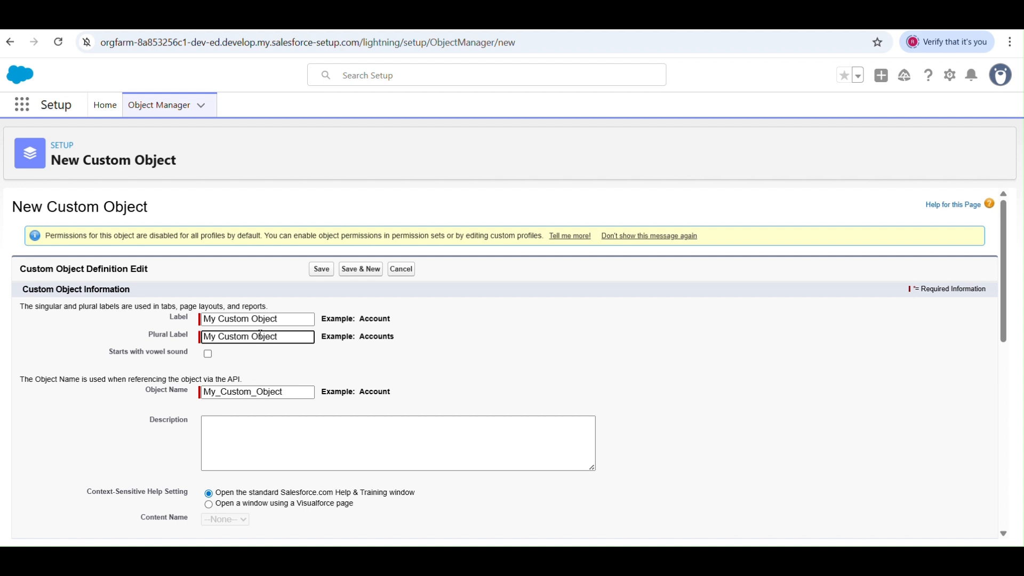
left_click(479, 372)
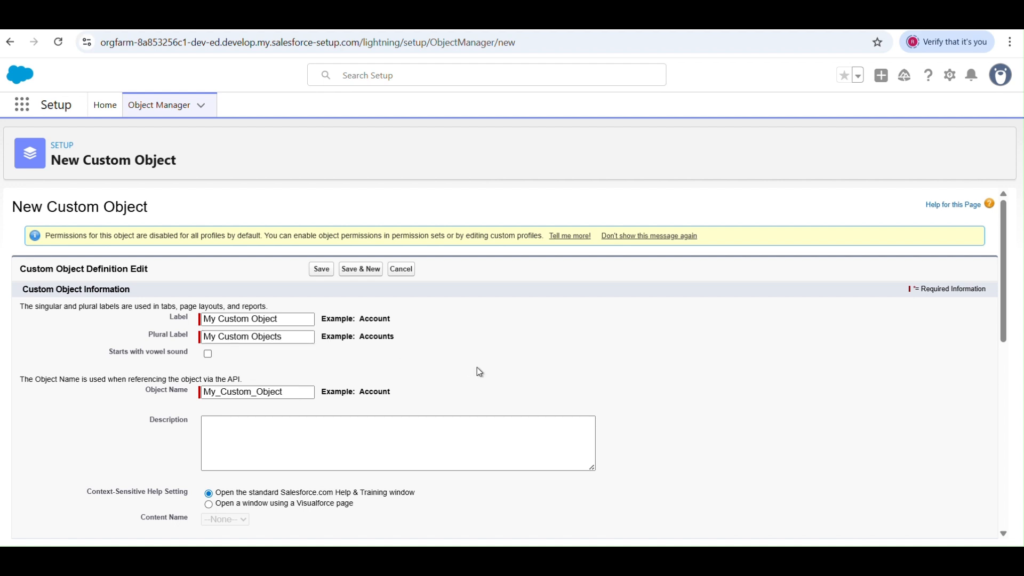
Enable Allow Reports, Allow Activities, Track Field History and Allow in Chatter Groups for the custom object, and save it
scroll(479, 372, "down", 5)
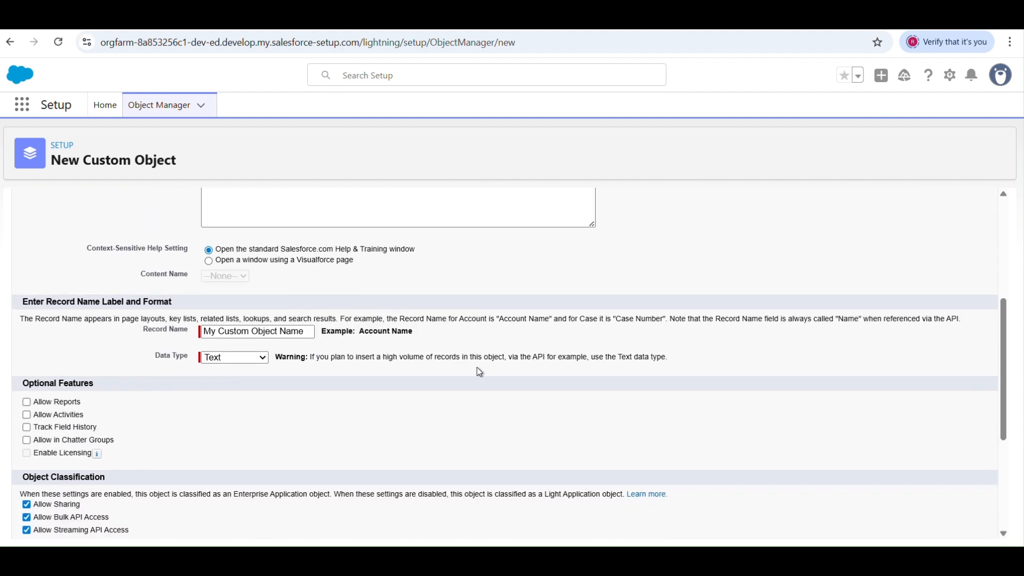
scroll(479, 372, "down", 1)
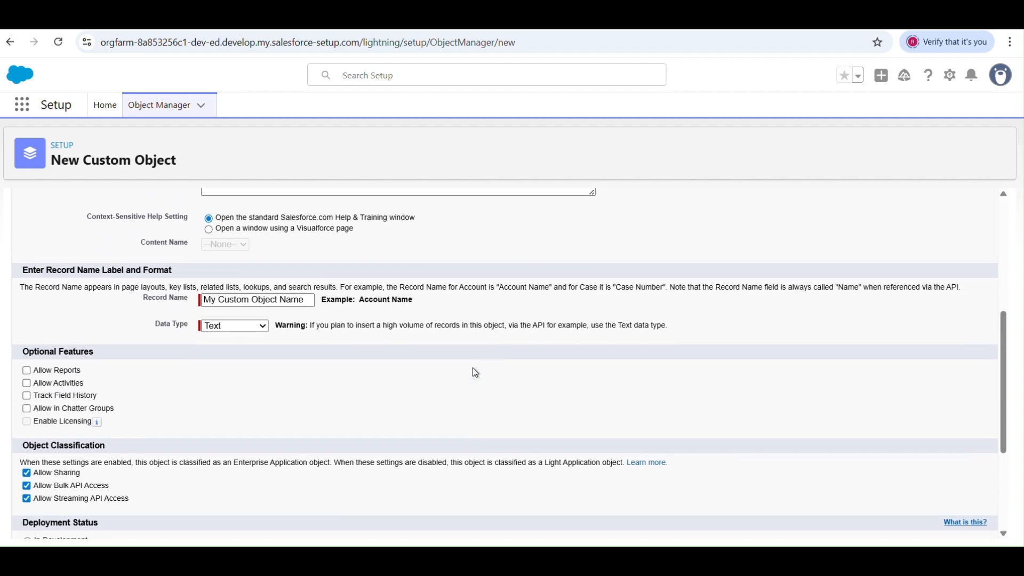
scroll(254, 413, "down", 3)
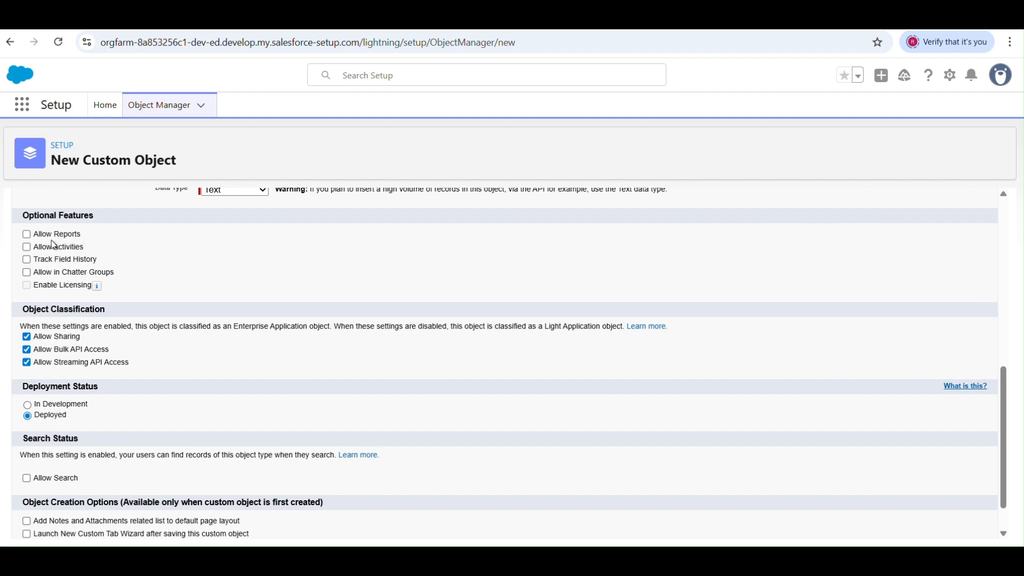
left_click(26, 234)
left_click(27, 247)
left_click(26, 260)
left_click(26, 272)
scroll(407, 359, "down", 1)
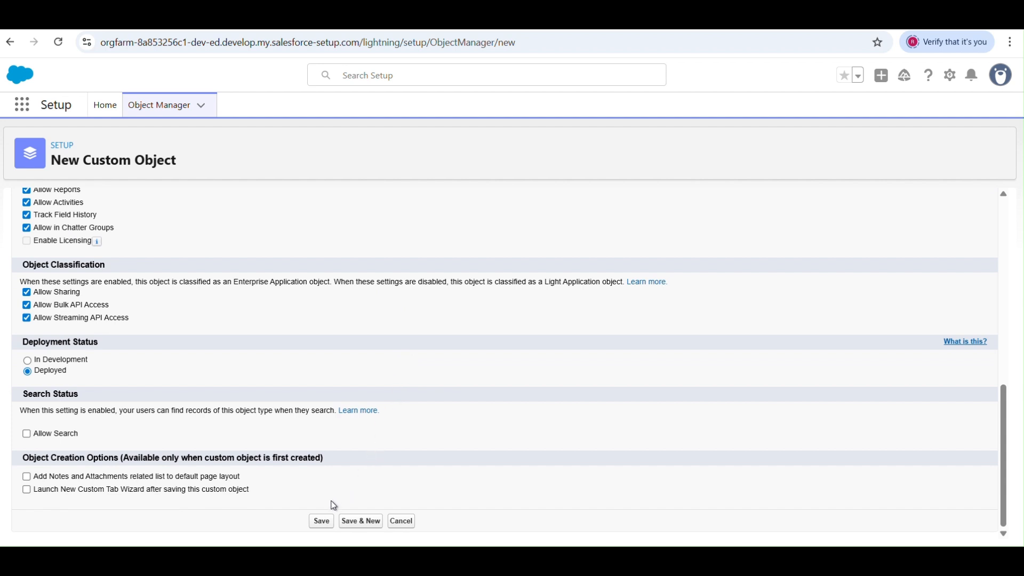
left_click(321, 526)
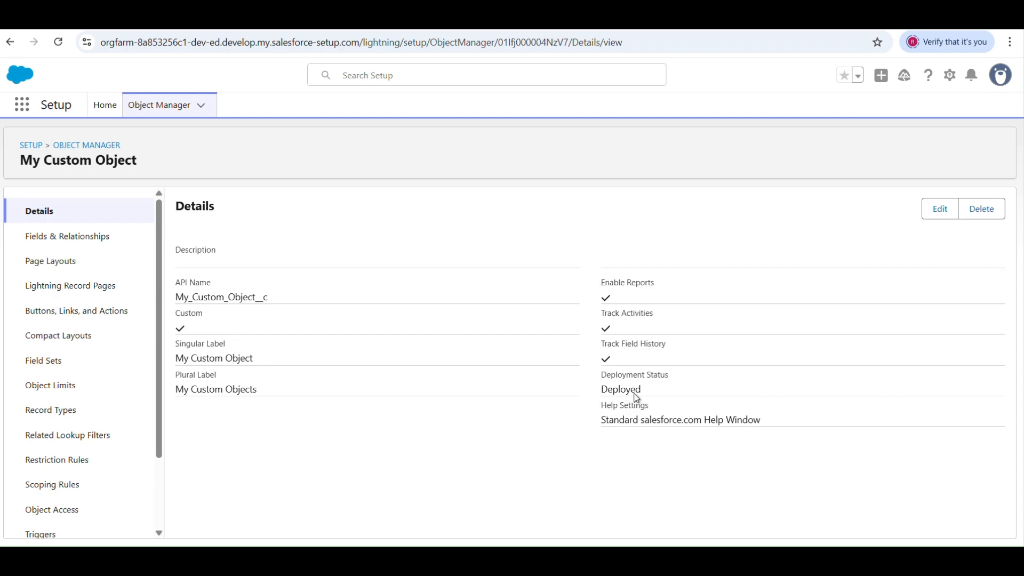
Return to Object Manager, search for "my cu" and examine the __c suffix in the custom object's API name
left_click(148, 106)
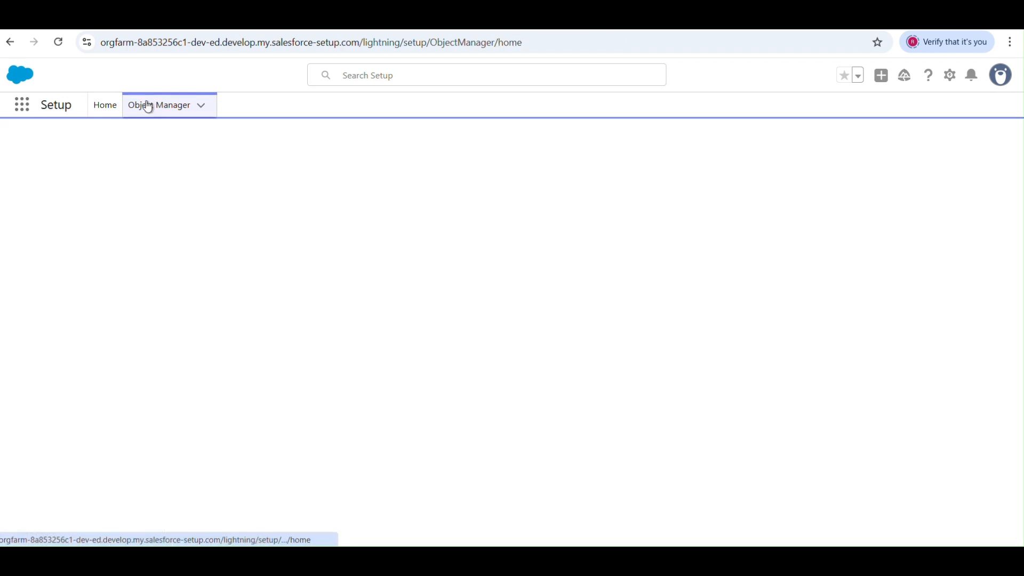
left_click(794, 152)
type("my cu")
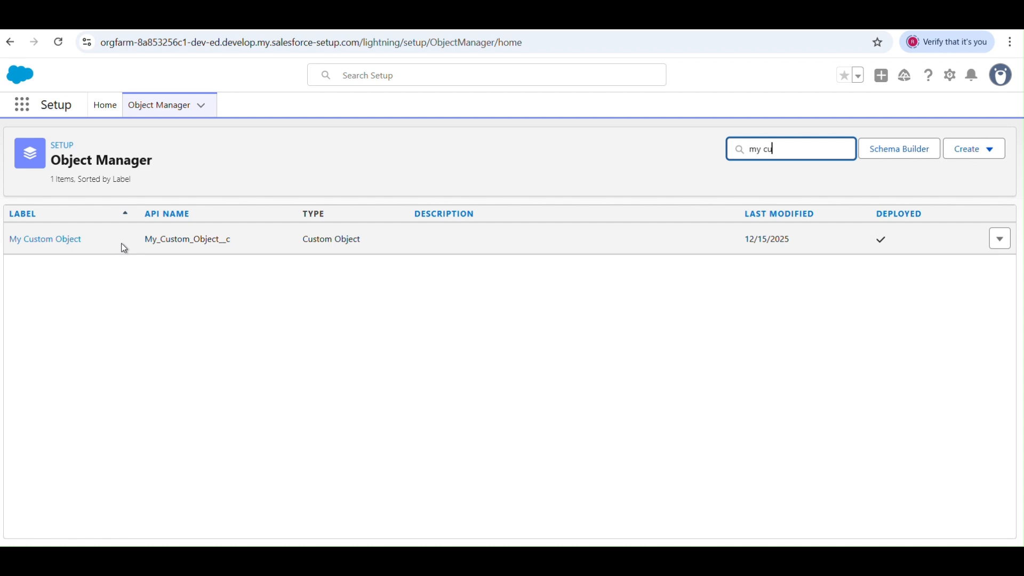
left_click(238, 246)
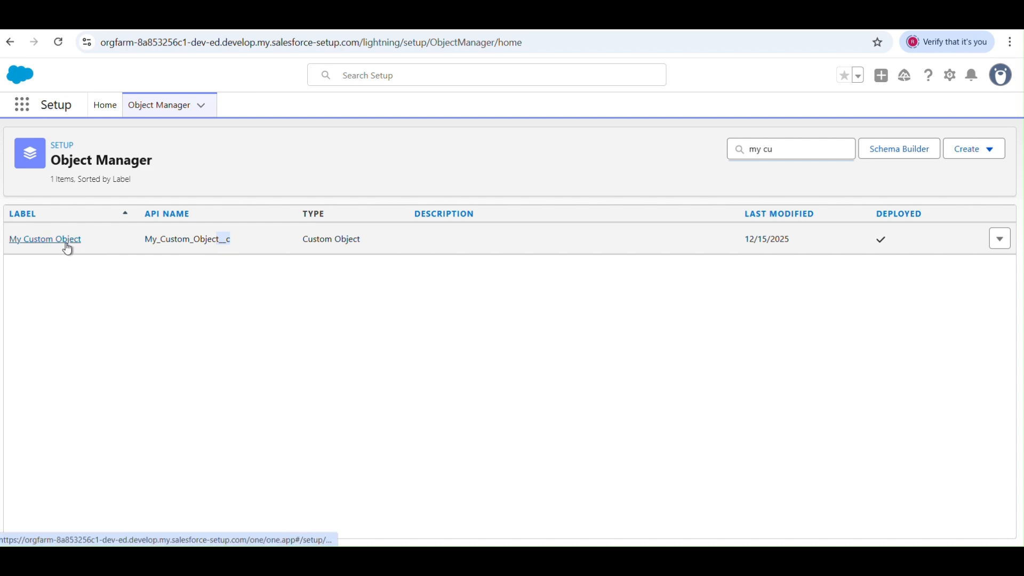
Search Object Manager for "Account" and examine the standard object's API name for comparison
triple_click(750, 150)
type("Account")
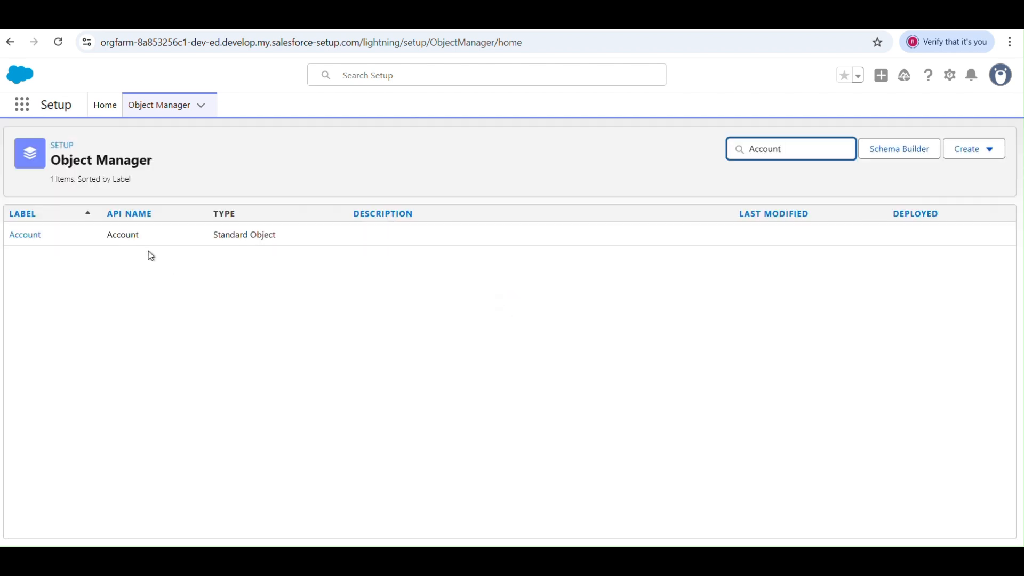
double_click(124, 235)
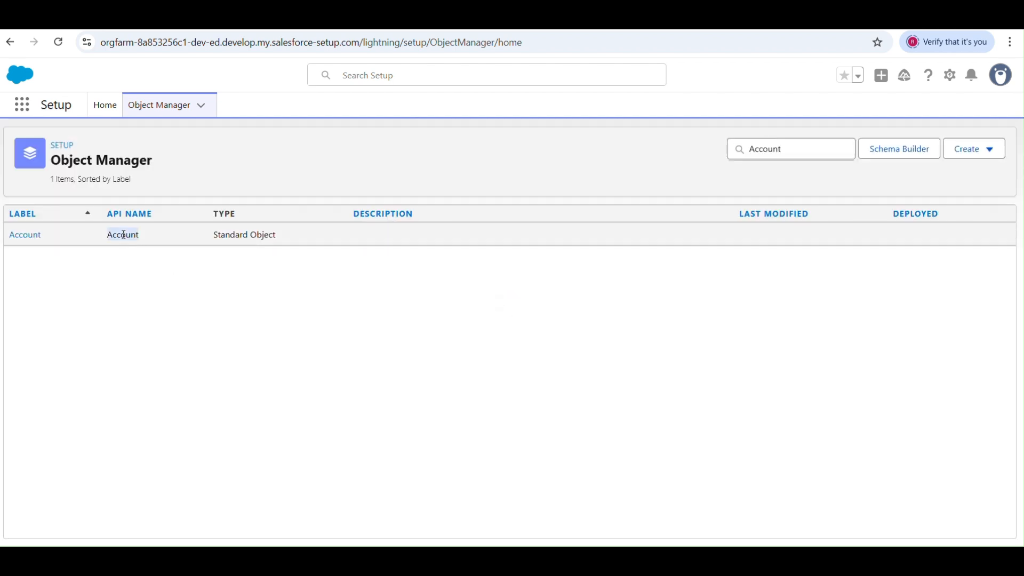
Search Object Manager for "My c", then open My Custom Object and display its Fields & Relationships
left_click(782, 148)
double_click(781, 150)
type("My c")
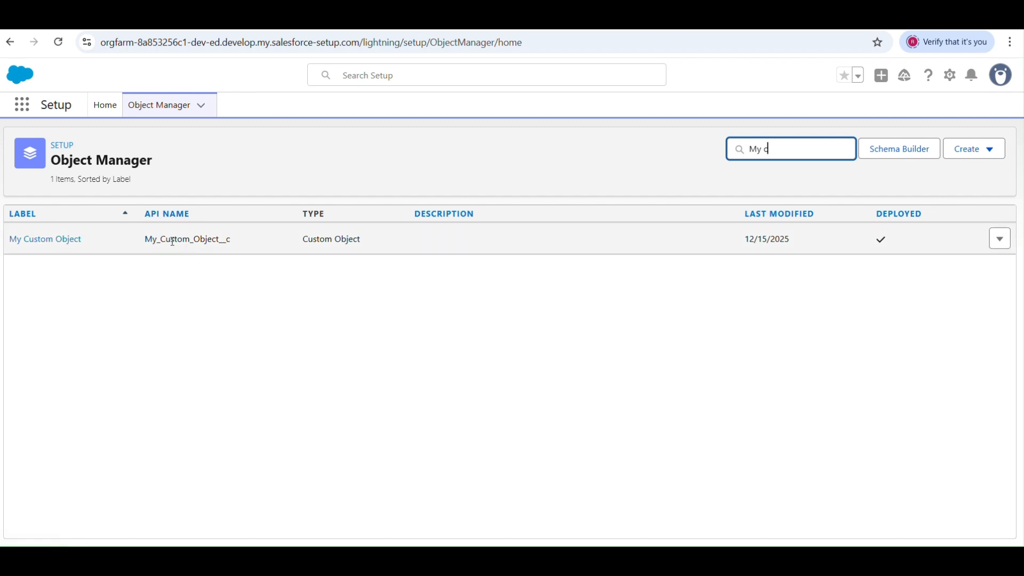
left_click_drag(173, 241, 73, 247)
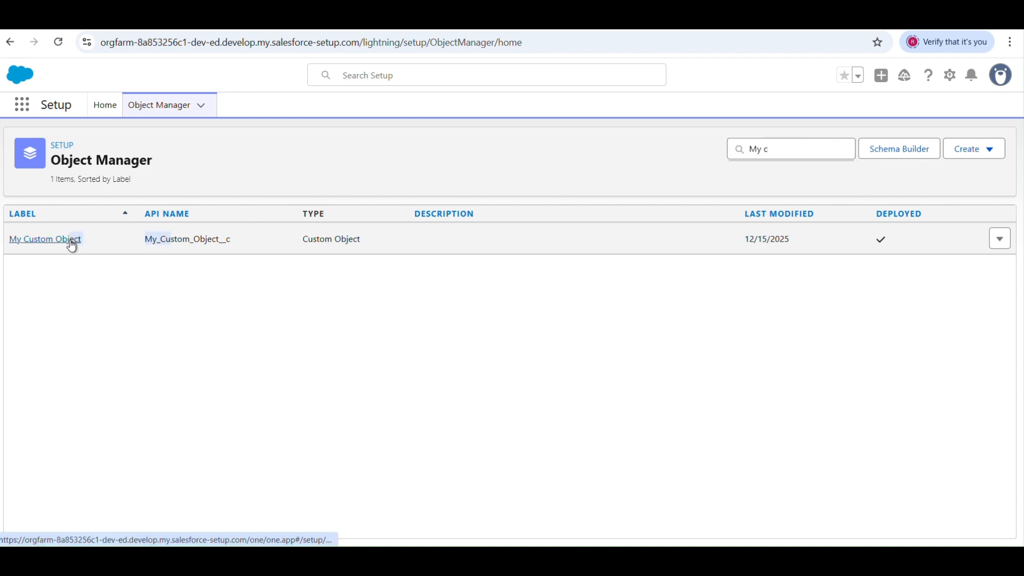
left_click(72, 246)
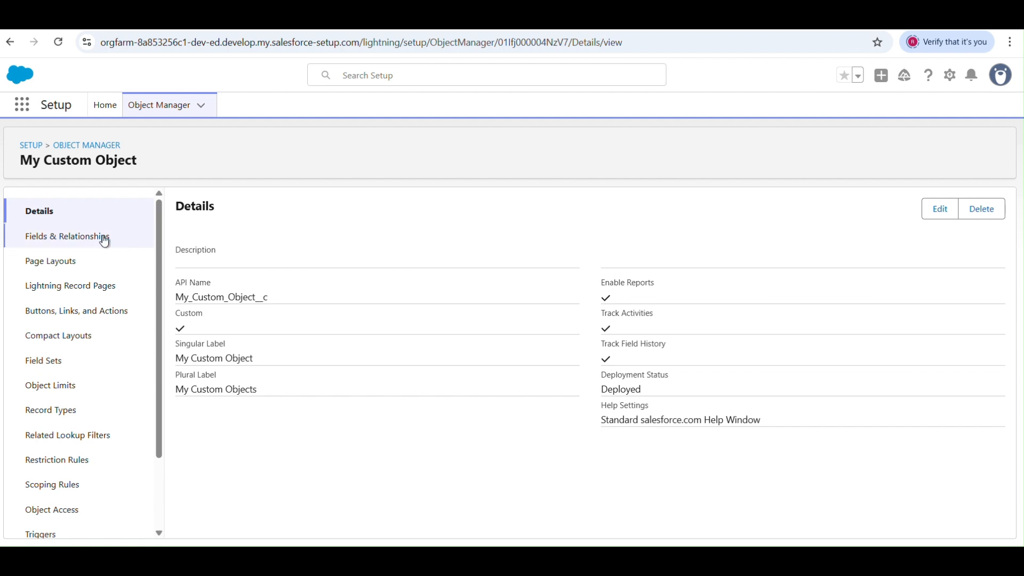
left_click(93, 234)
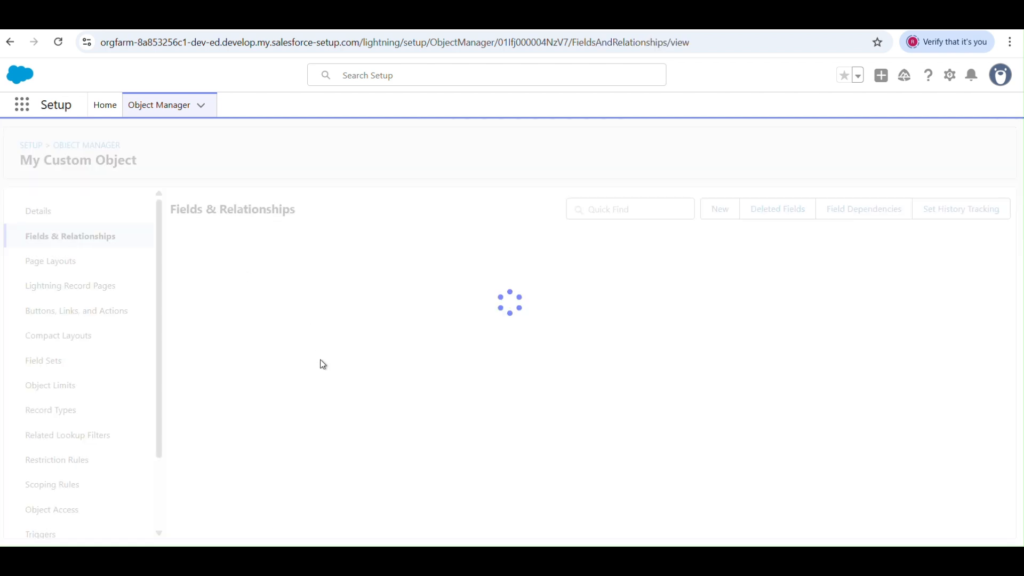